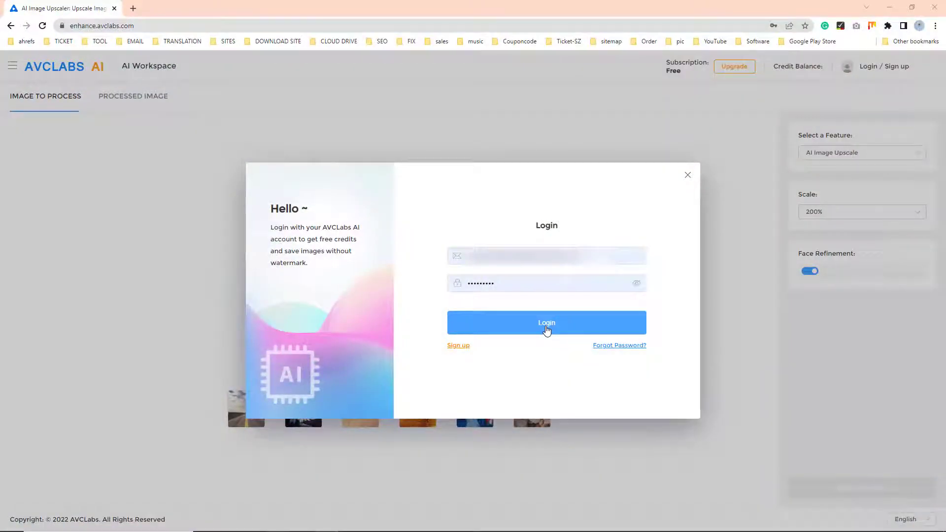
# Step: Sign in to AVCLabs and keep AI Image Upscale as the selected feature
pyautogui.click(547, 331)
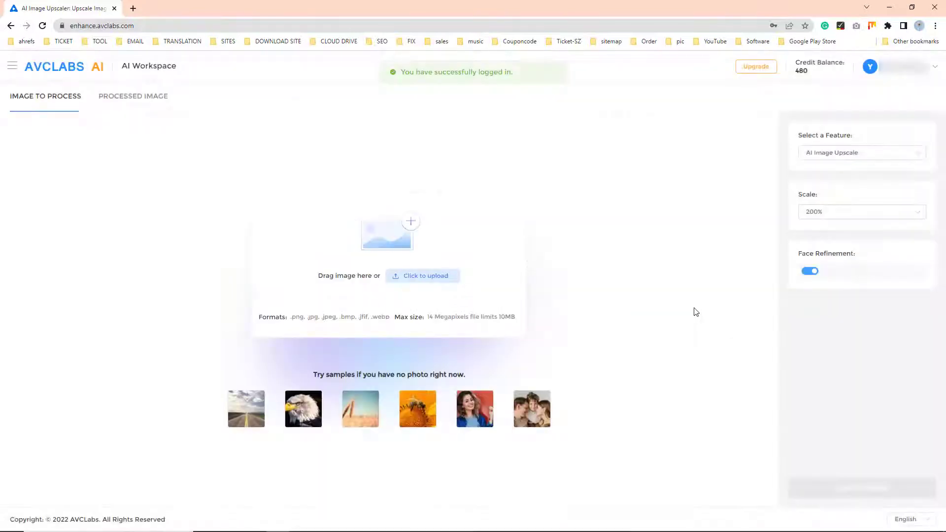
pyautogui.click(848, 154)
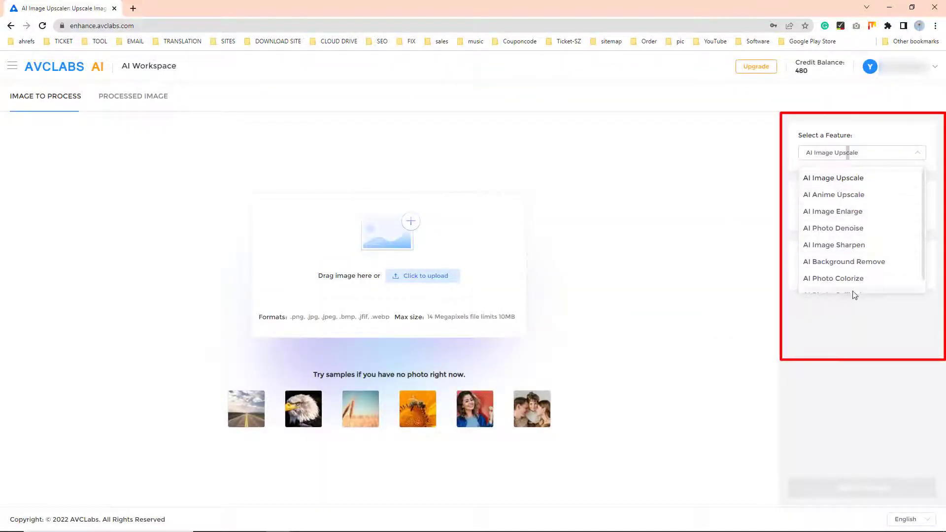
pyautogui.click(654, 190)
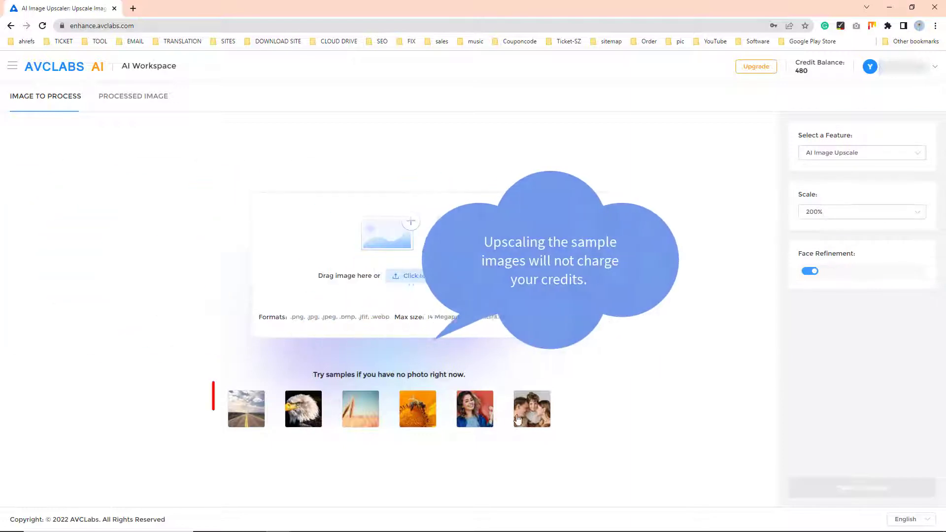
# Step: Load the eagle sample image and set the upscale scale to 400%
pyautogui.click(302, 407)
pyautogui.click(808, 213)
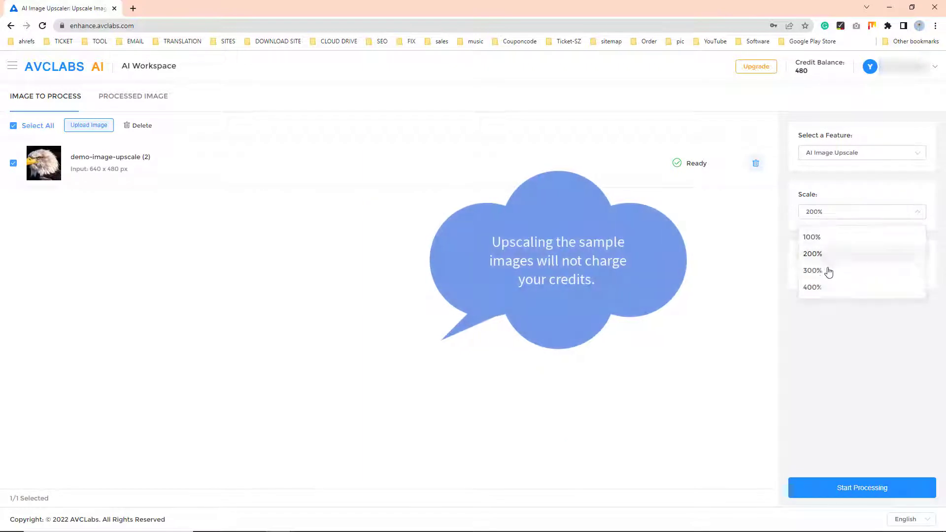
pyautogui.click(813, 287)
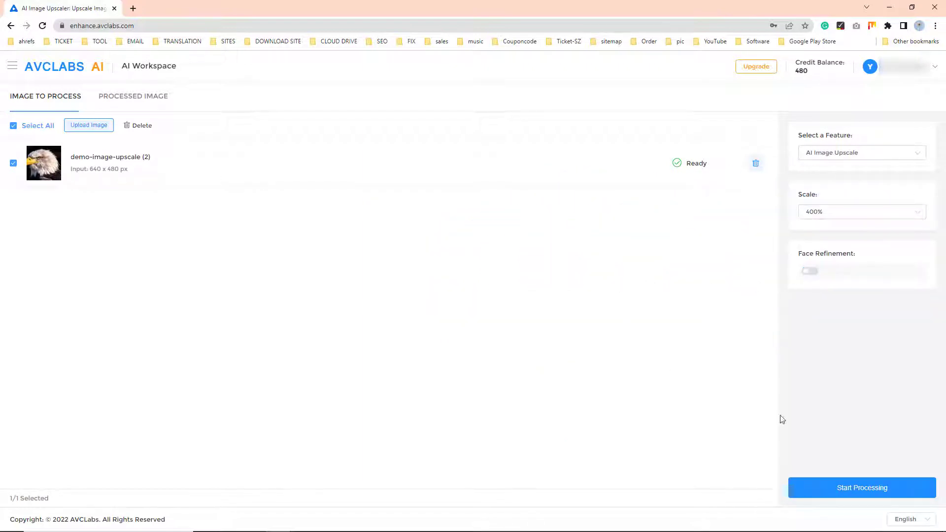
# Step: Upscale the eagle to 2560×1920 and compare it with the original using the before/after slider
pyautogui.click(830, 486)
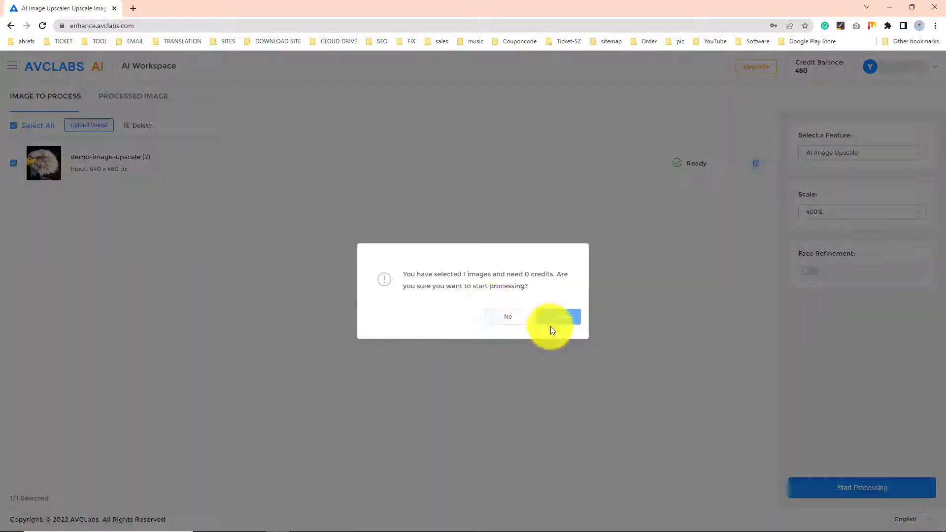
pyautogui.click(553, 329)
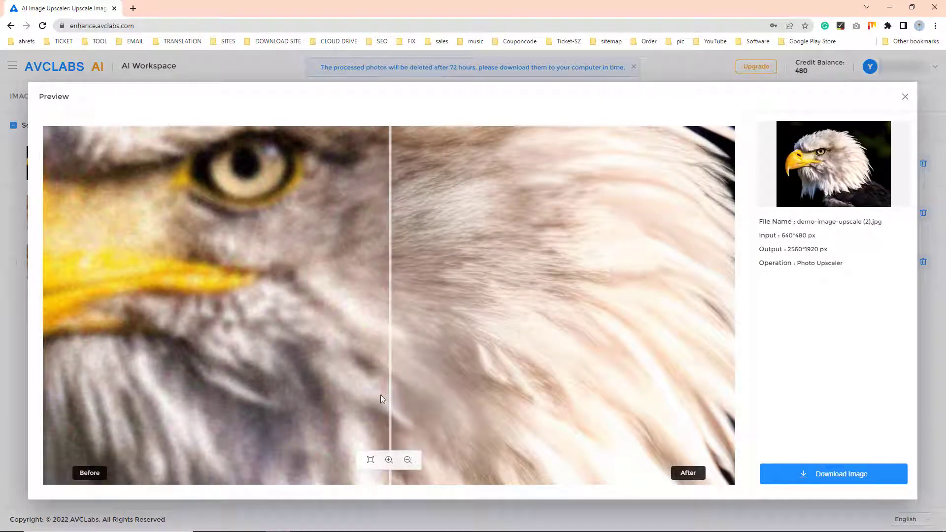
pyautogui.moveTo(392, 367); pyautogui.dragTo(437, 345)
pyautogui.click(371, 460)
pyautogui.moveTo(370, 460); pyautogui.dragTo(59, 331)
# Step: Download the upscaled eagle _FAST_x4.jpg and view it full-screen in Photos
pyautogui.click(832, 473)
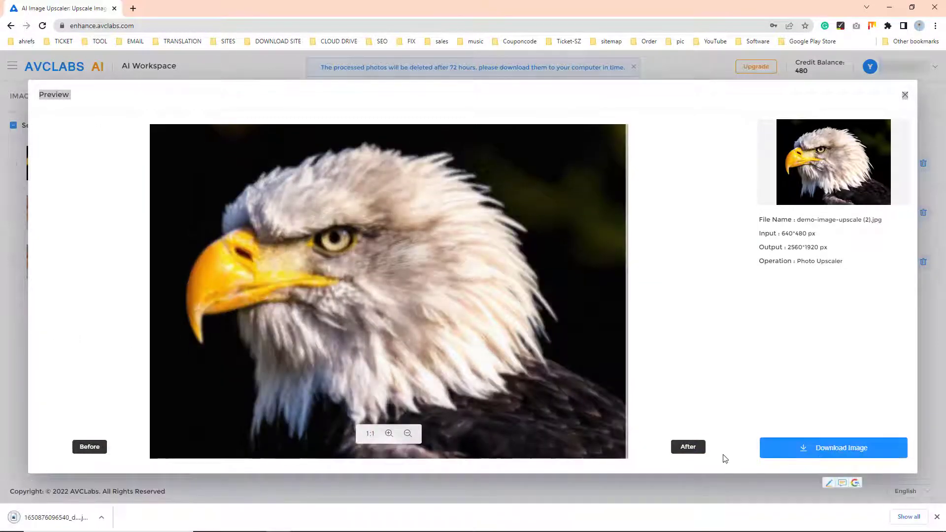
pyautogui.click(54, 518)
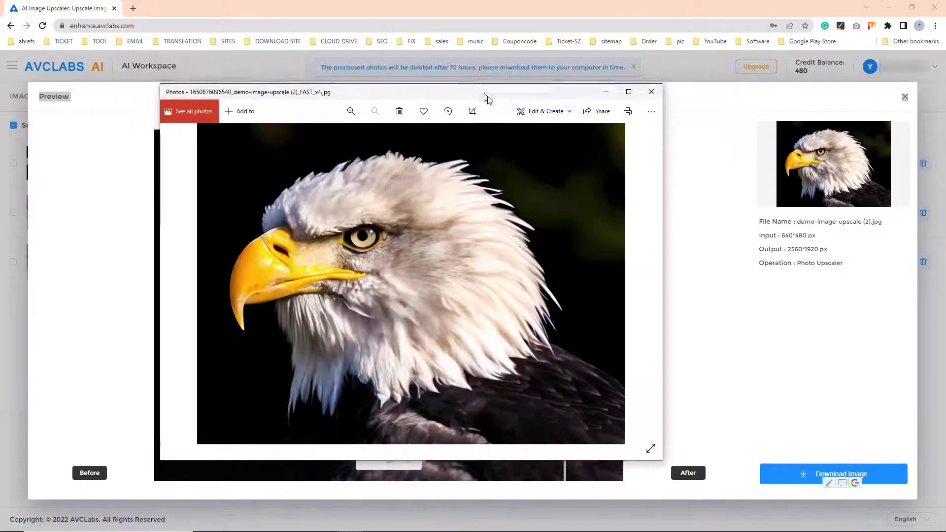
pyautogui.click(629, 92)
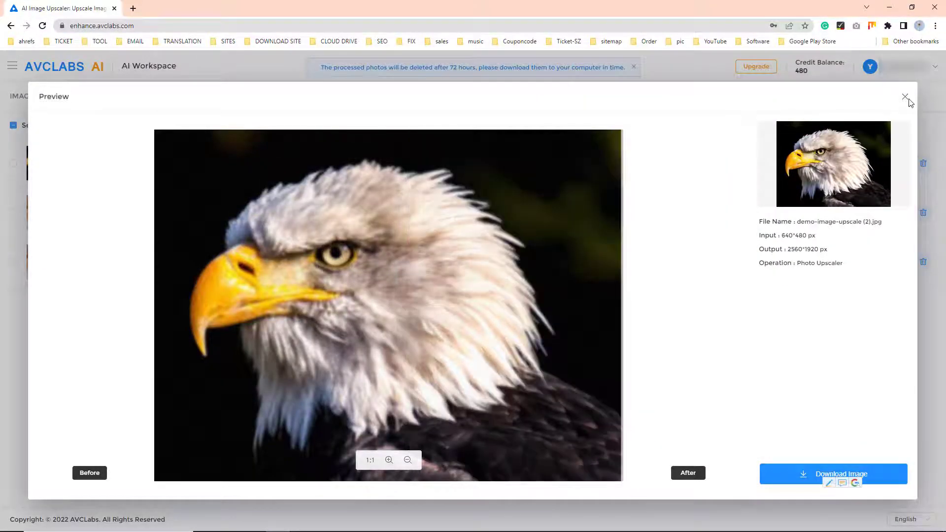
# Step: Leave the eagle preview and upload the sunflower photo demo-image-3.jpg
pyautogui.click(904, 97)
pyautogui.click(46, 97)
pyautogui.click(424, 276)
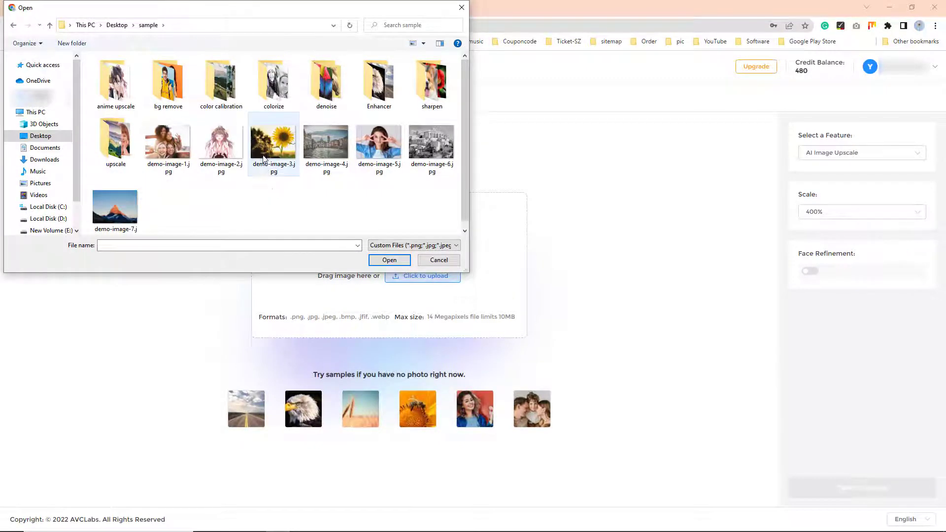
pyautogui.doubleClick(273, 145)
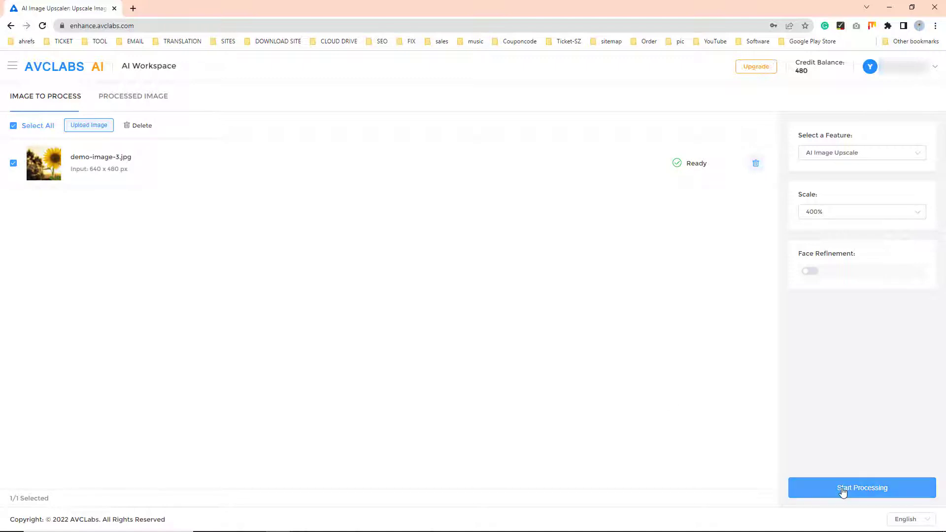
# Step: Upscale the sunflower photo for 4 credits, then inspect and close its full preview
pyautogui.click(842, 489)
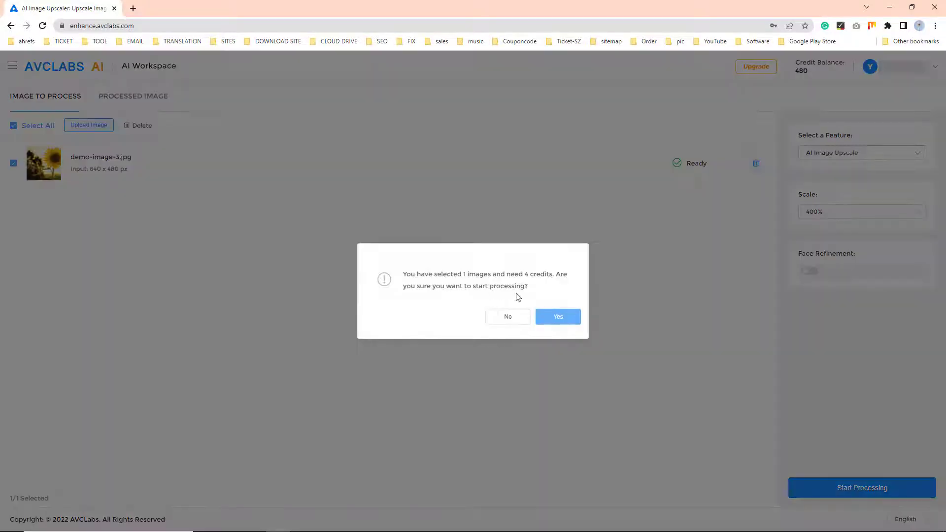
pyautogui.click(557, 318)
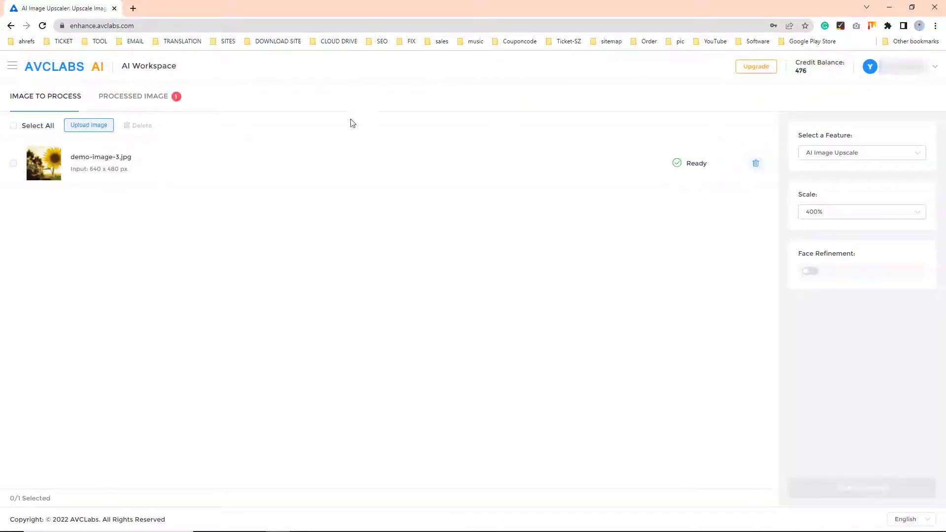
pyautogui.click(875, 166)
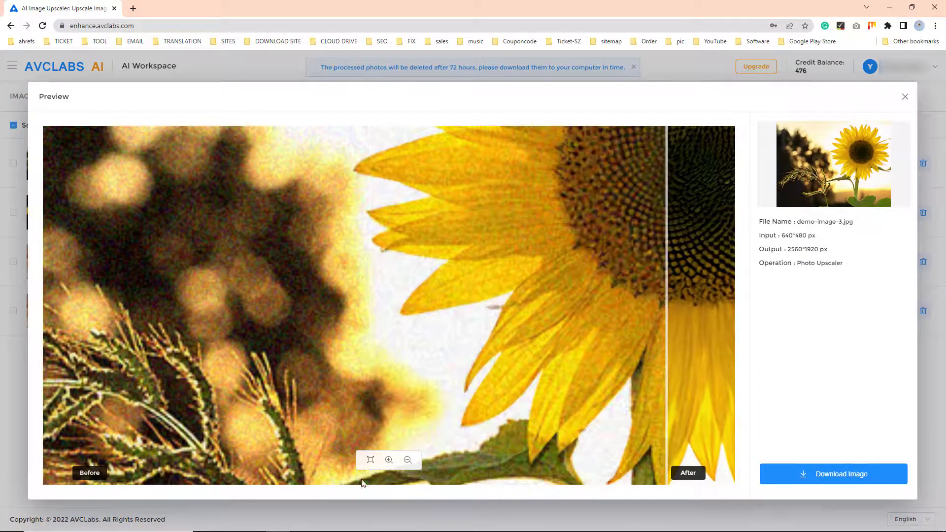
pyautogui.click(370, 460)
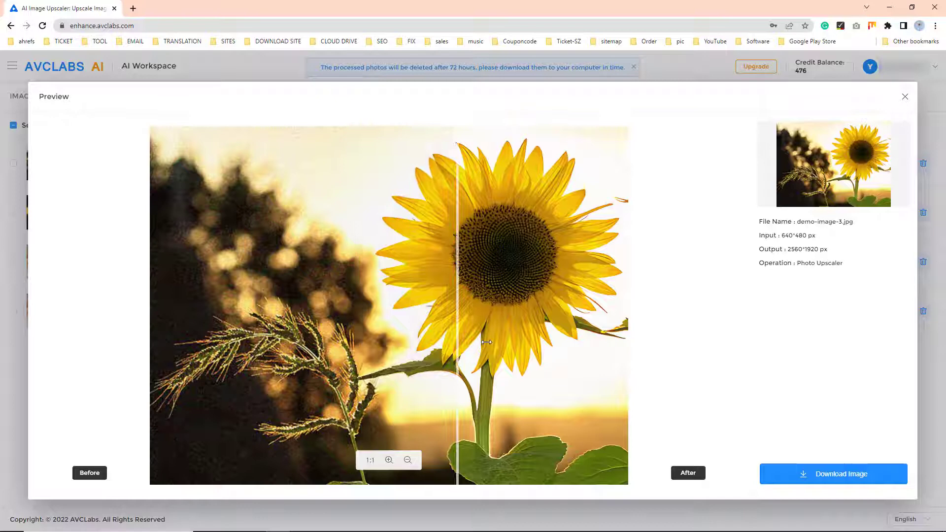
pyautogui.press('Escape')
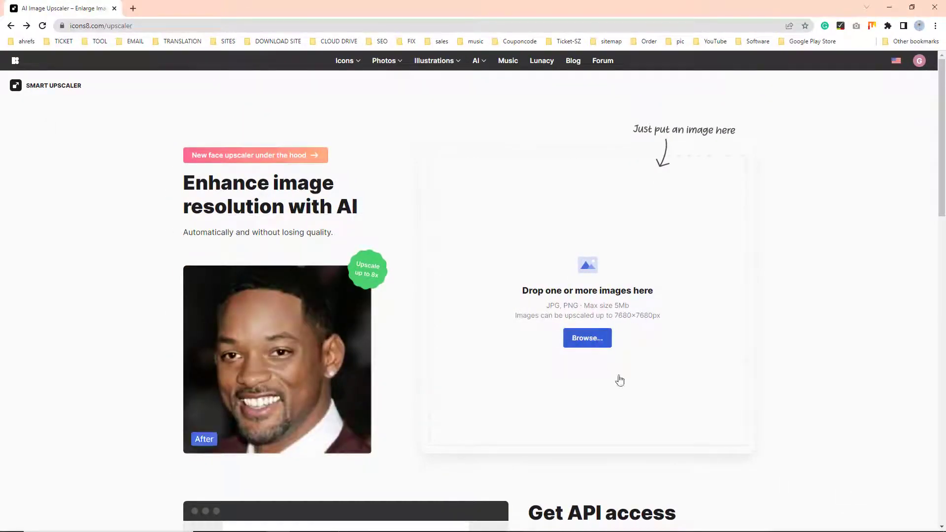
# Step: Upload enlarge-demo-image-1.jpg to Icons8 Smart Upscaler and let it enlarge 2x to 1280×960
pyautogui.click(587, 338)
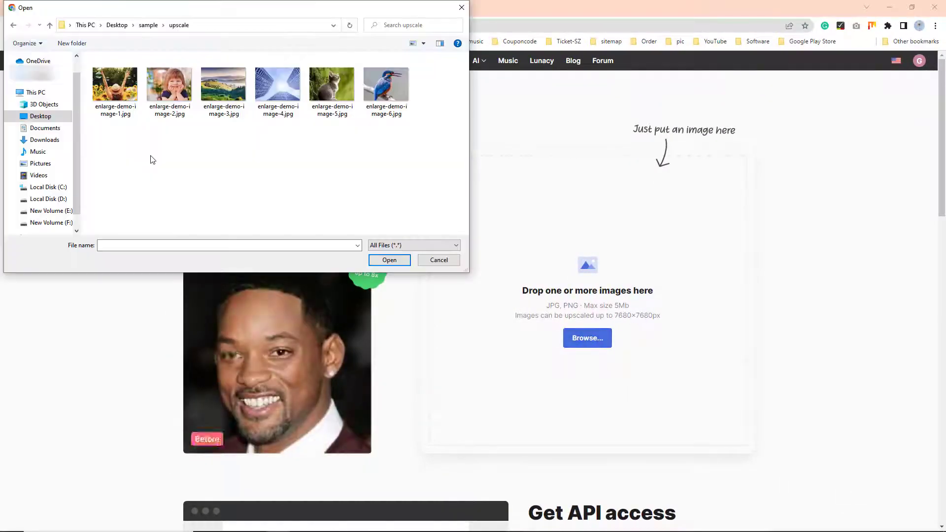
pyautogui.click(124, 105)
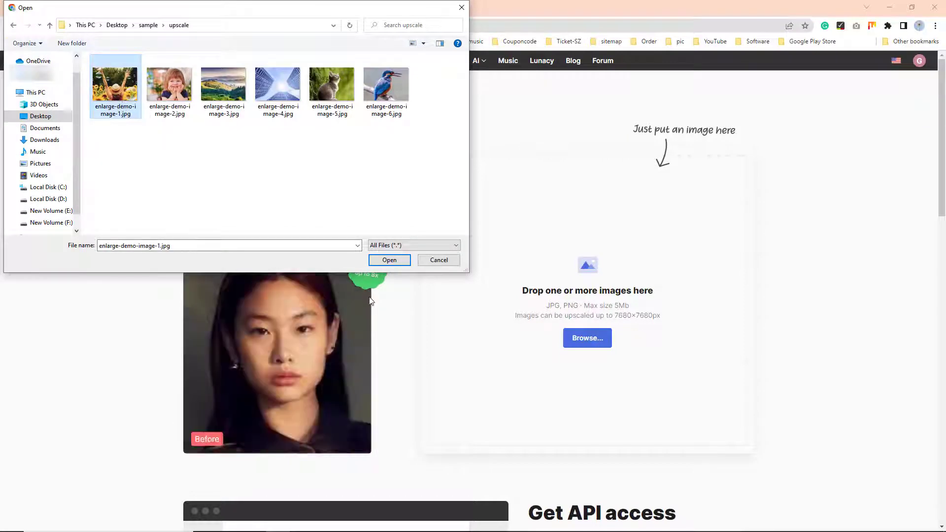
pyautogui.click(390, 260)
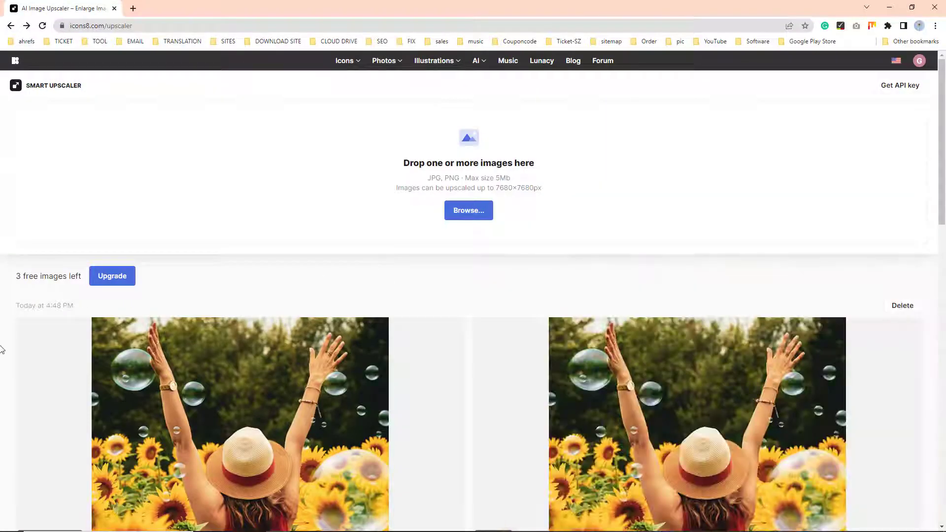
pyautogui.scroll(-3, 866, 412)
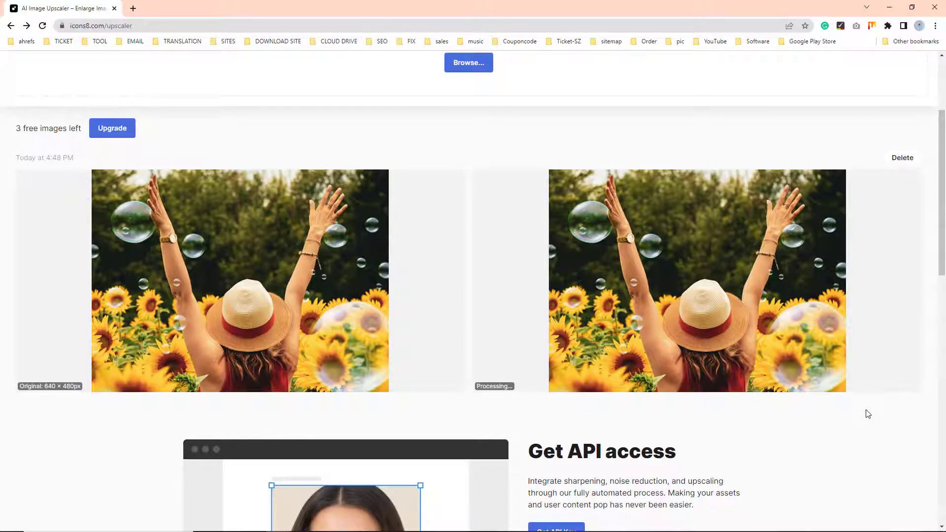
pyautogui.scroll(2, 868, 414)
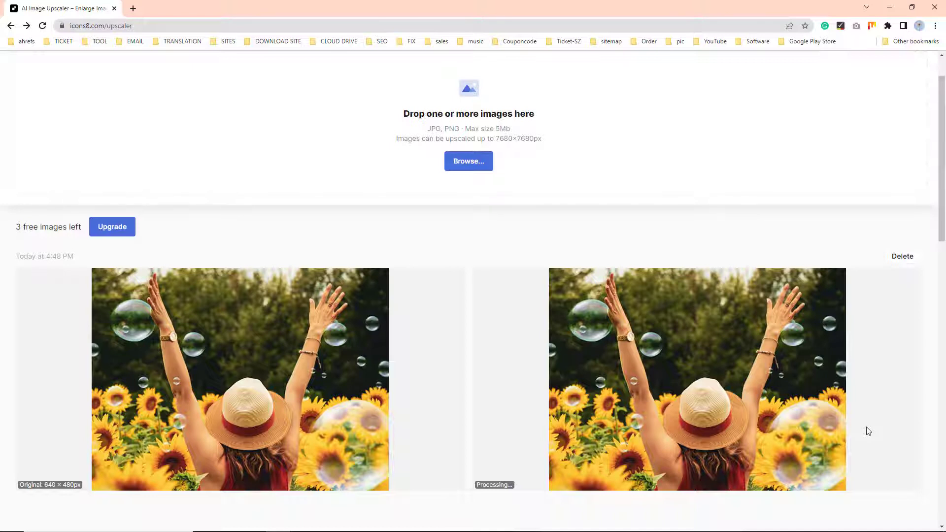
pyautogui.scroll(-1, 908, 363)
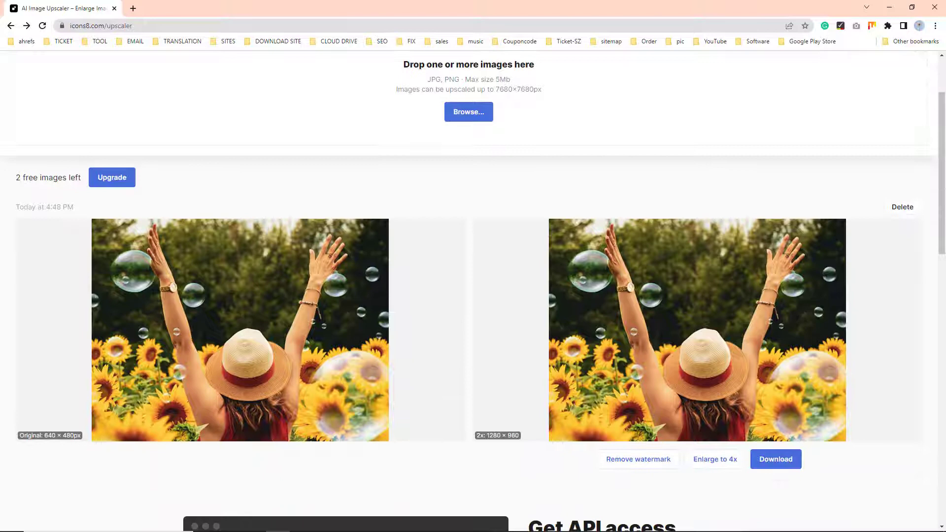
# Step: Download the 1280×960 enlarge-demo-image-1.jpg, view it in Photos, then close the viewer
pyautogui.click(782, 463)
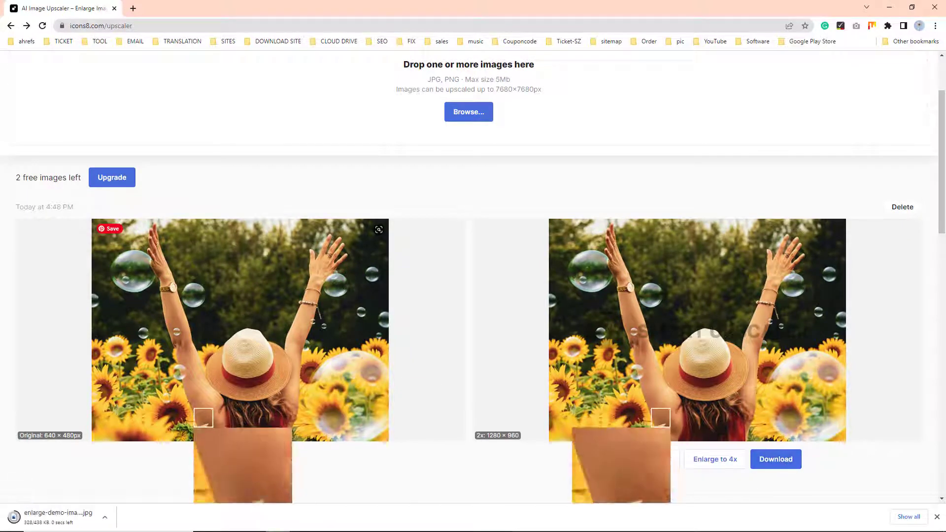
pyautogui.click(58, 516)
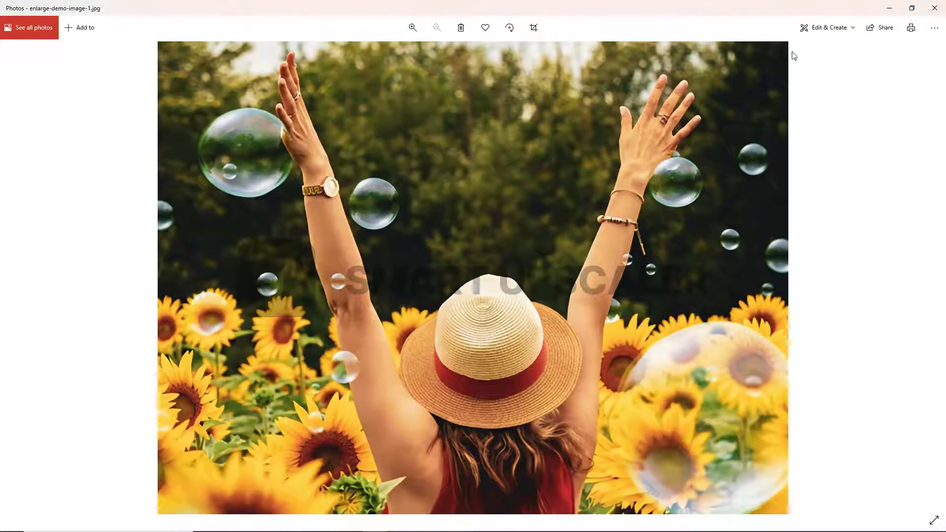
pyautogui.click(934, 9)
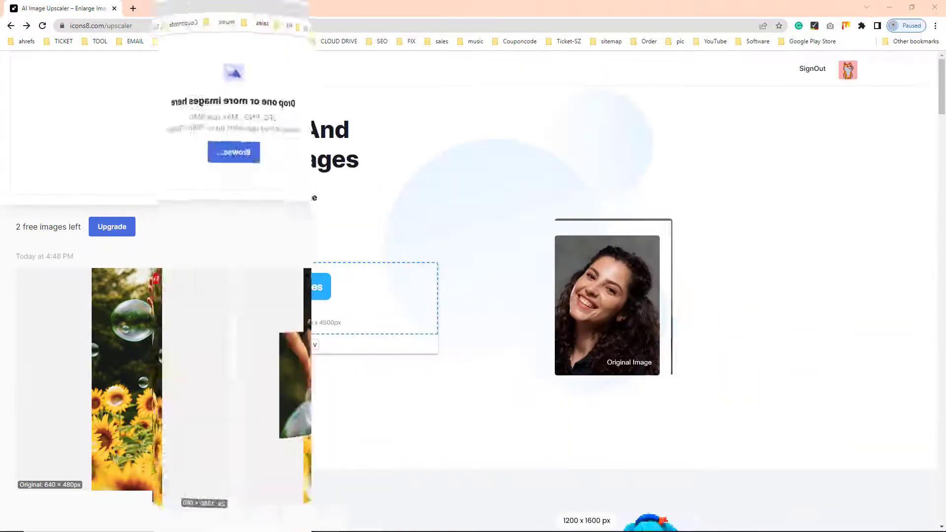
# Step: Upload the eagle image upscale-demo-image-2.jpg at 4X with Remove JPEG artifacts switched on
pyautogui.click(273, 295)
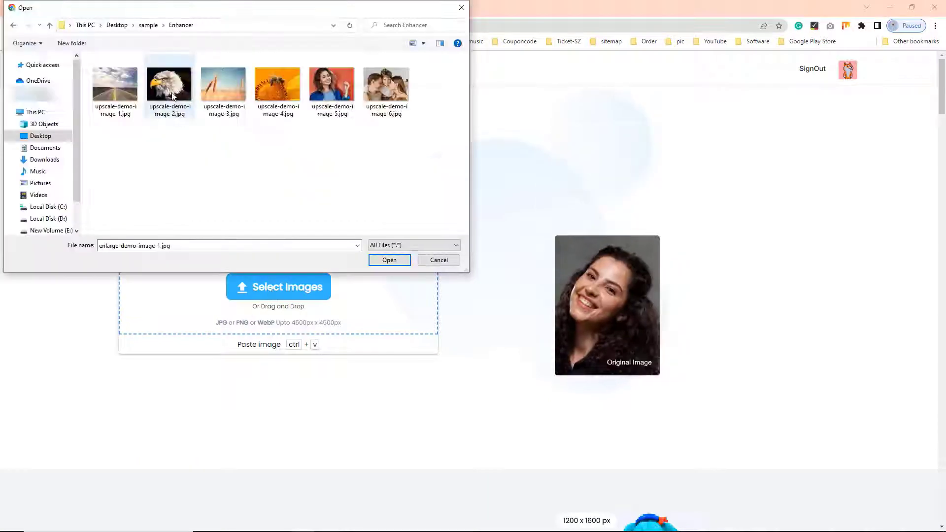
pyautogui.click(170, 86)
pyautogui.click(389, 263)
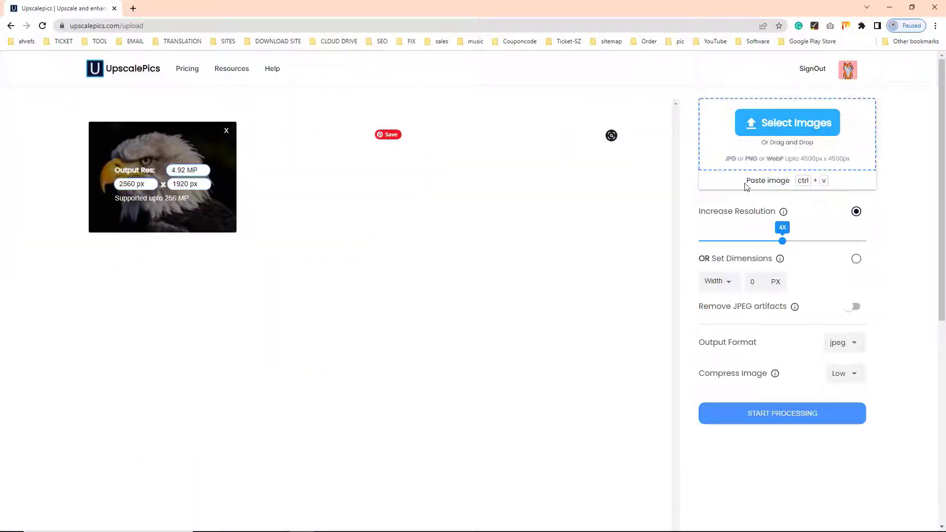
pyautogui.click(852, 307)
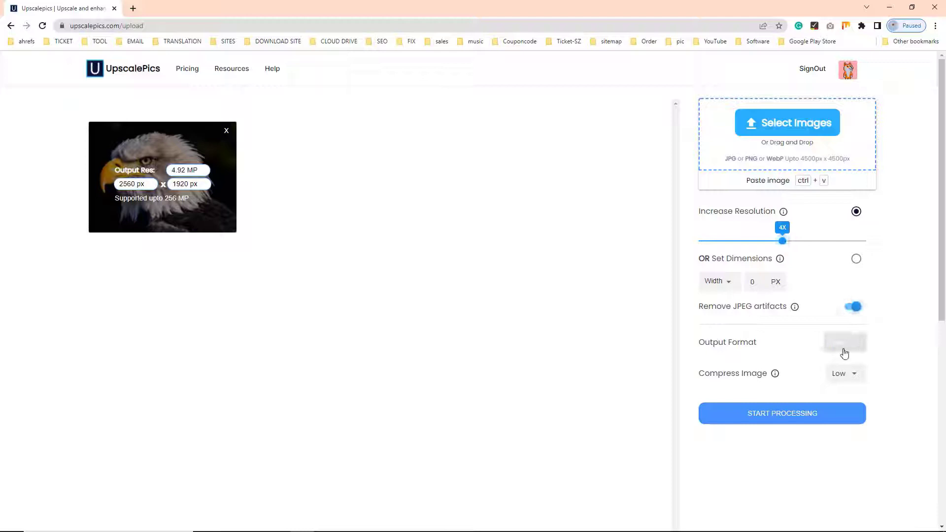
# Step: Run the 4X upscale of the eagle until the Pre/Post comparison appears
pyautogui.click(772, 420)
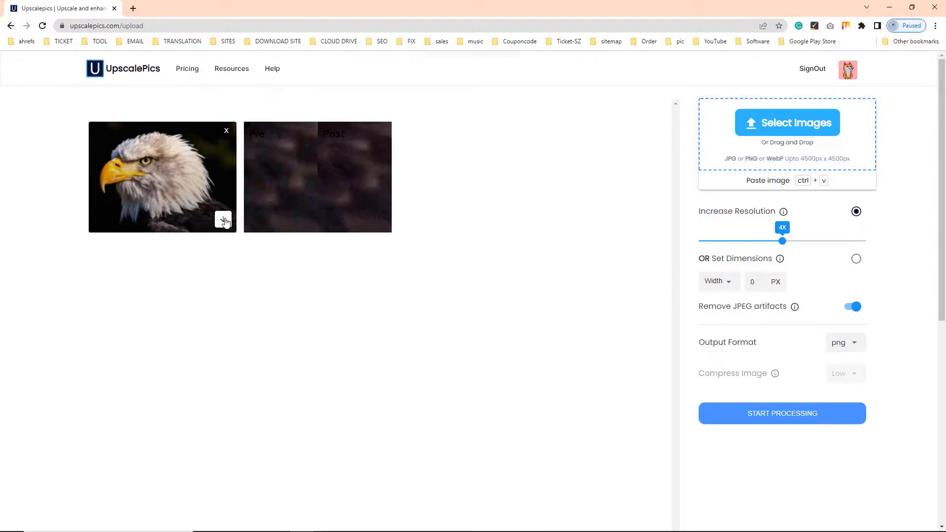
# Step: Download the upscaled eagle as upscale-demo-image-2.png and view it in Photos
pyautogui.click(224, 220)
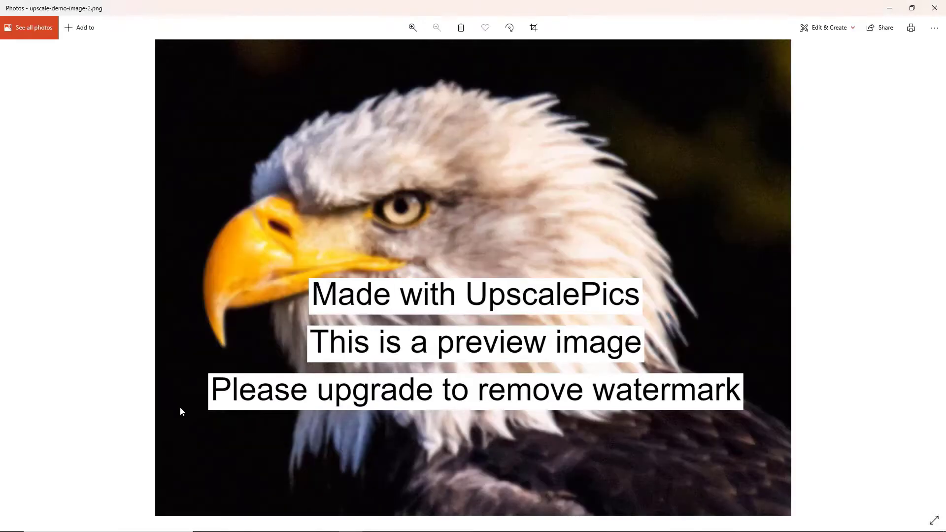